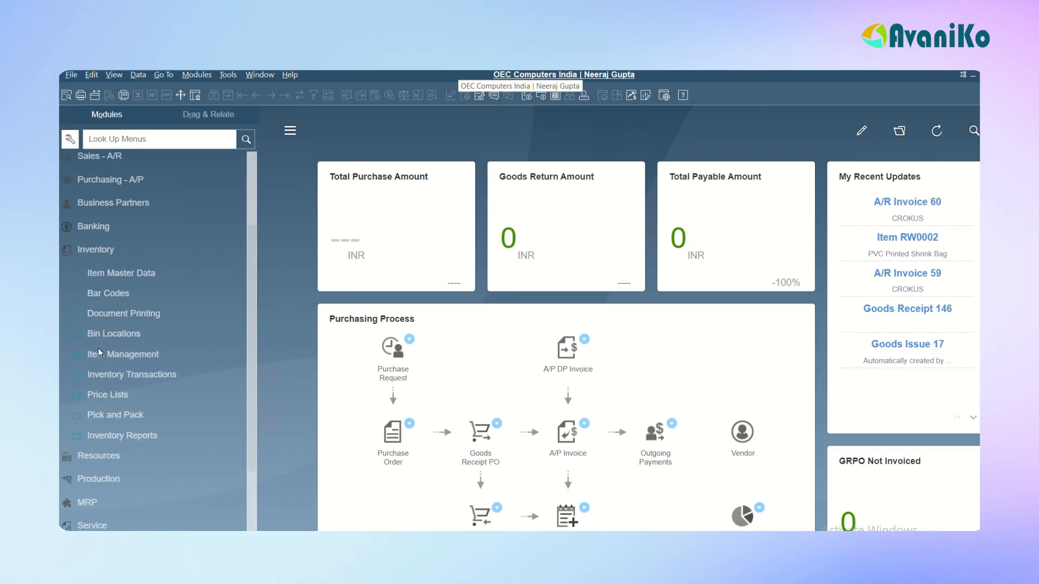
Expand the price list and special price entries in the Inventory module
click(109, 319)
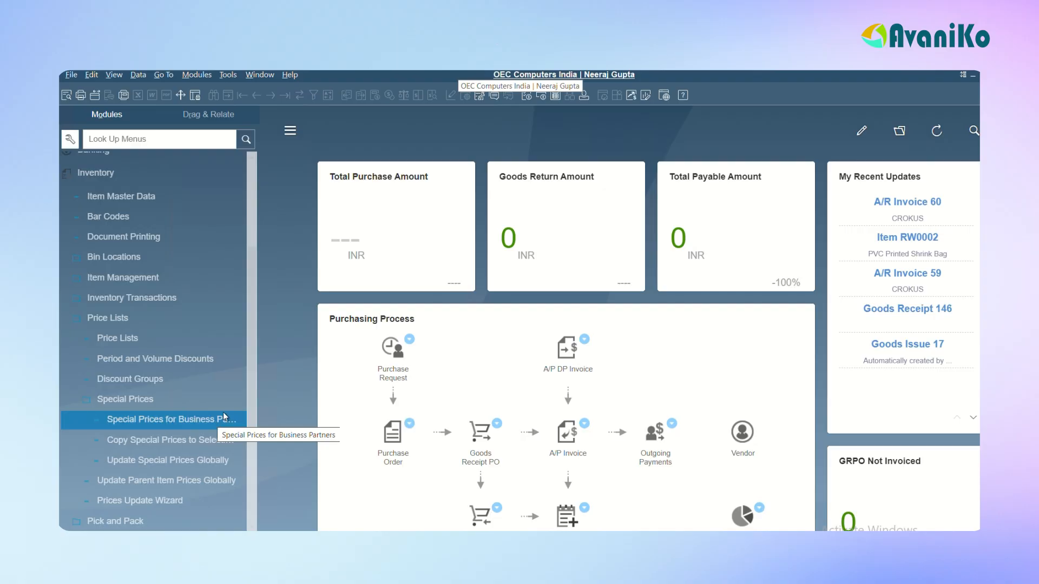
drag(253, 373, 252, 265)
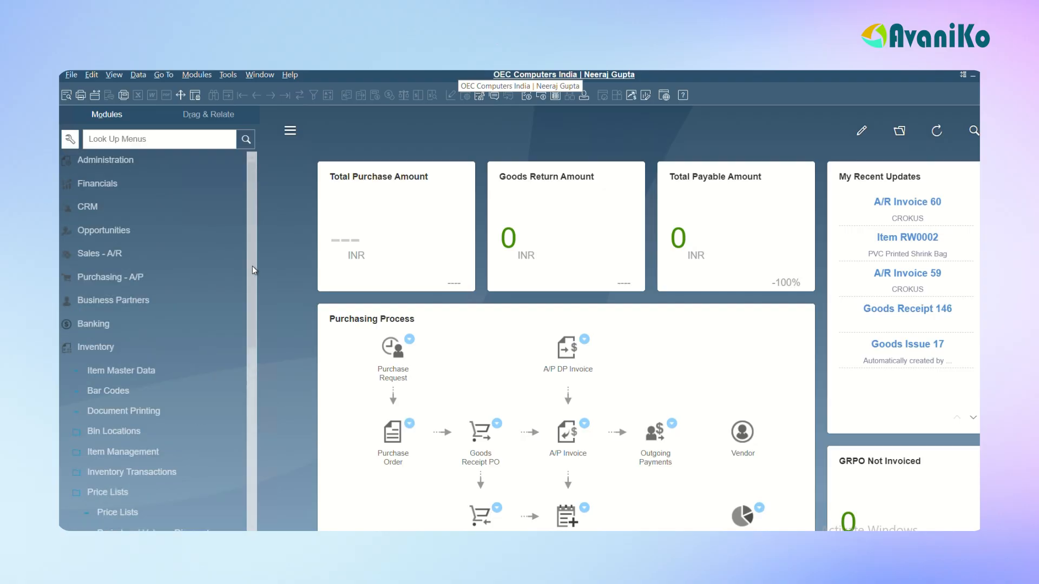
Find the existing Sales Blanket Agreement for SG Electronics, view its item details and close it
click(106, 253)
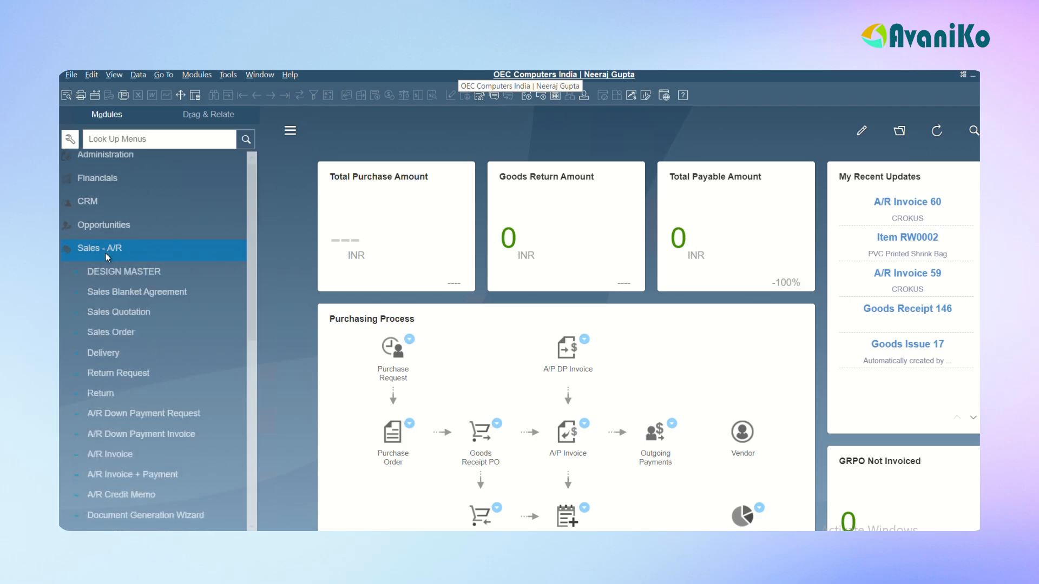
click(123, 203)
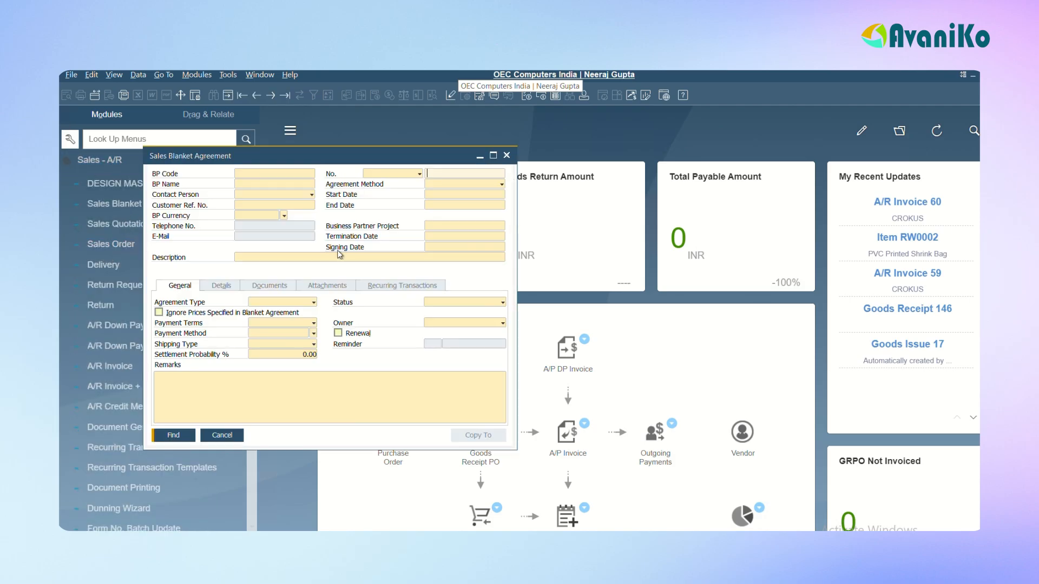
key(Return)
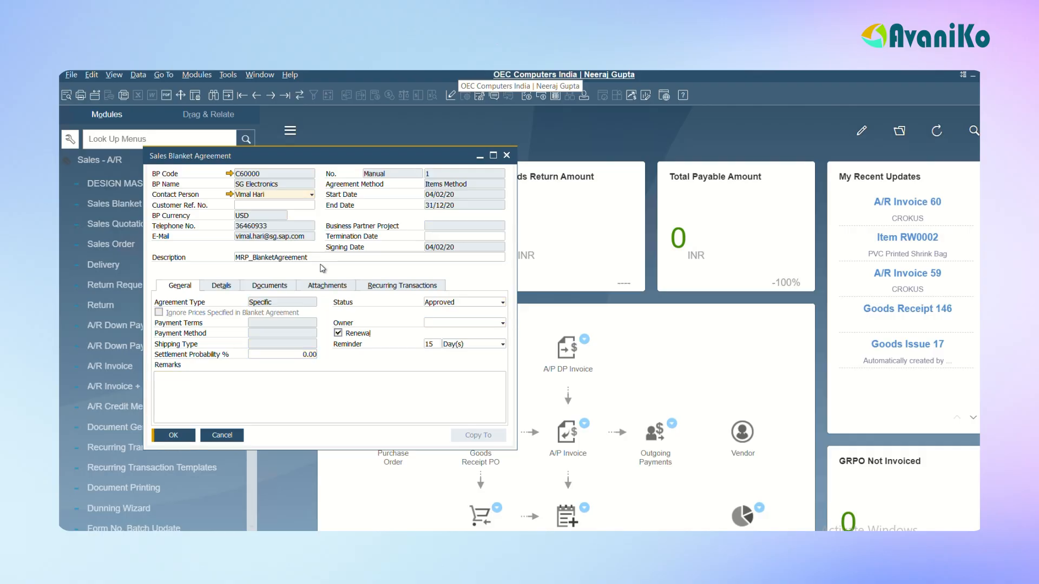
click(270, 283)
click(226, 287)
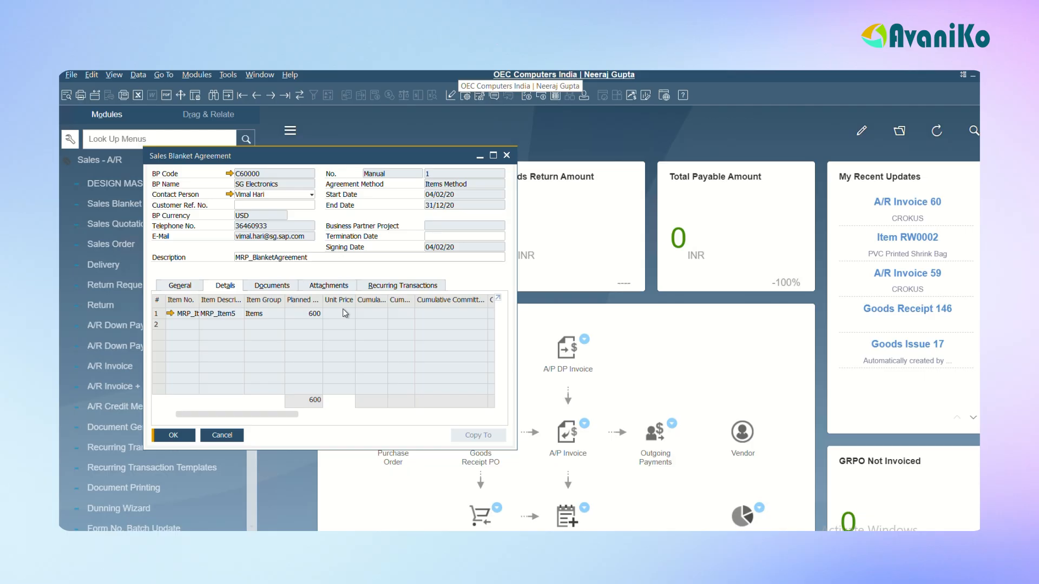
key(Escape)
click(119, 159)
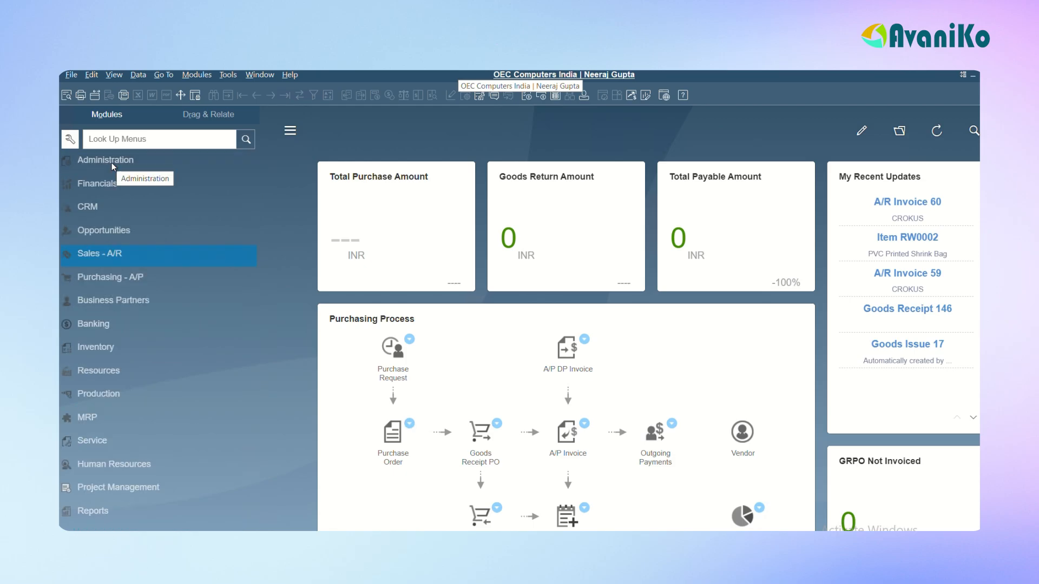
Open Special Prices for Business Partners for ADA Technologies and look across all columns of the item table
click(102, 346)
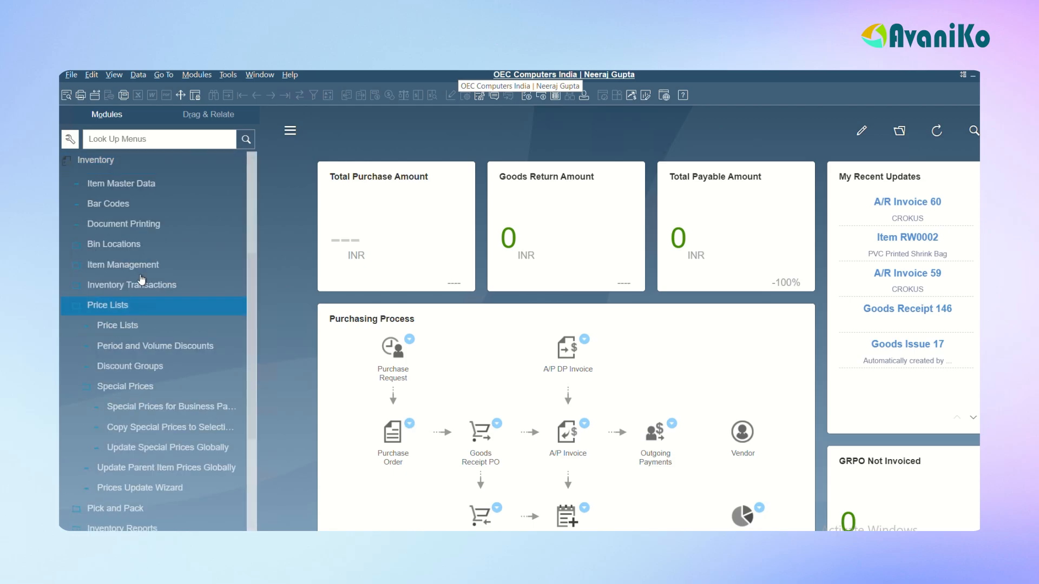
click(150, 406)
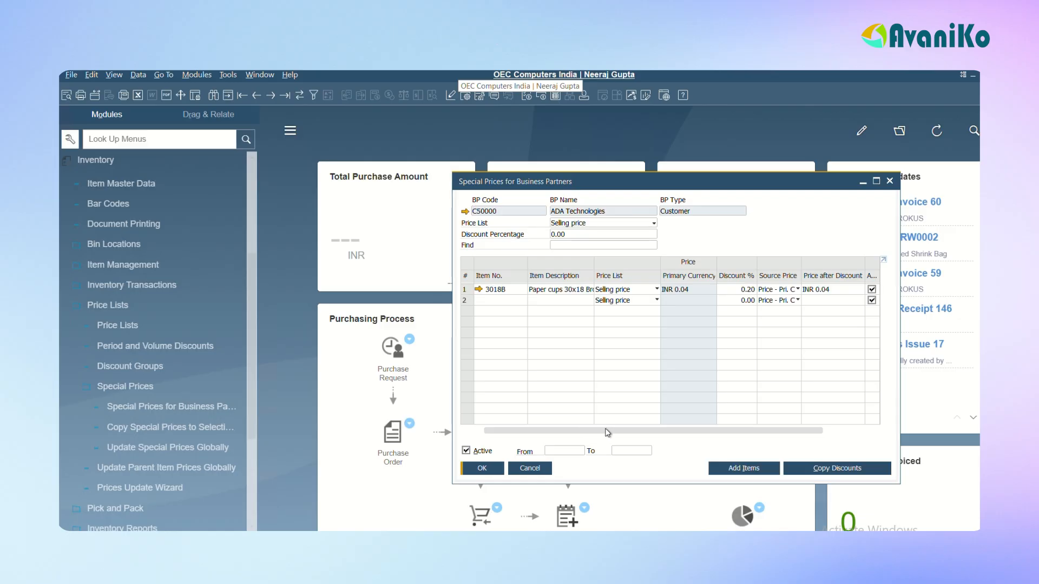
drag(601, 431, 644, 431)
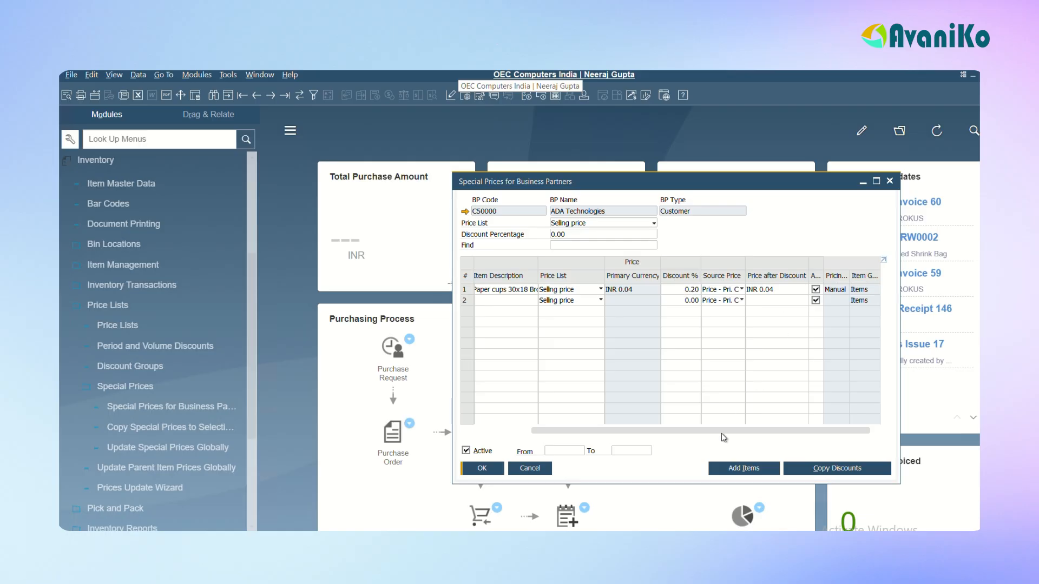
drag(660, 431, 514, 430)
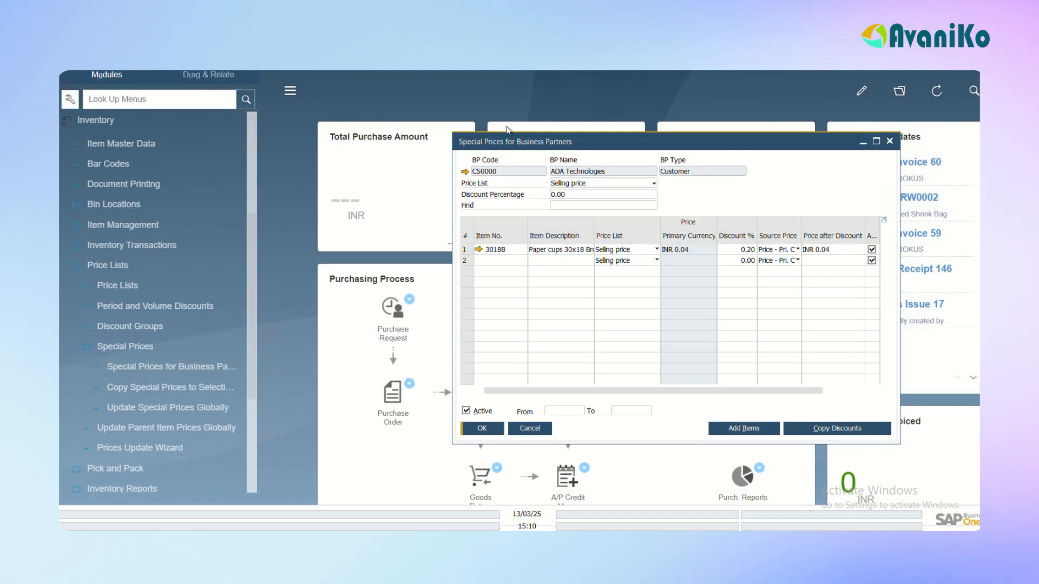
View the period discounts of item 3018B and the volume discounts of its first period, then leave the special prices
click(465, 251)
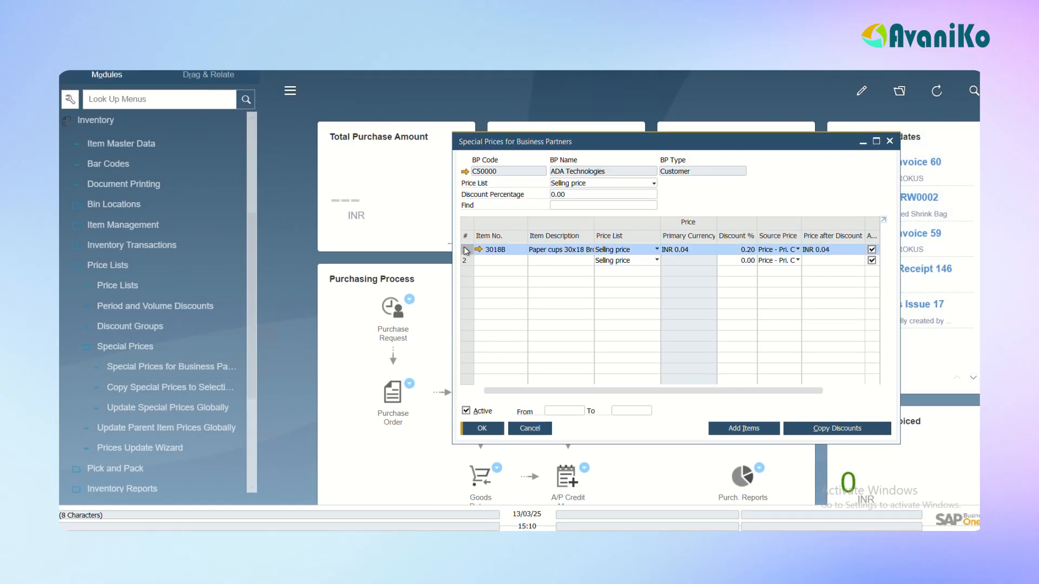
double_click(466, 250)
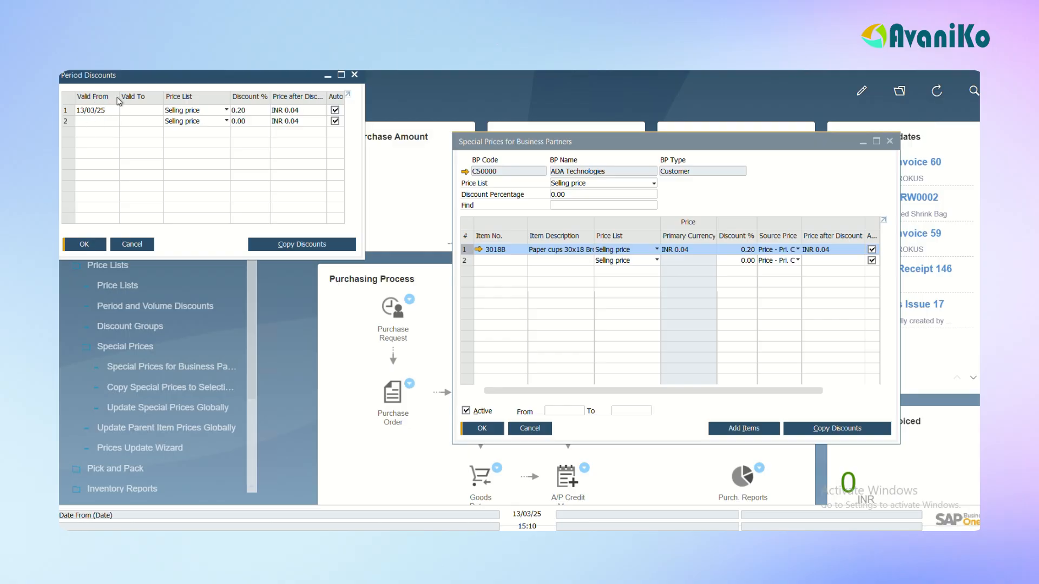
click(69, 111)
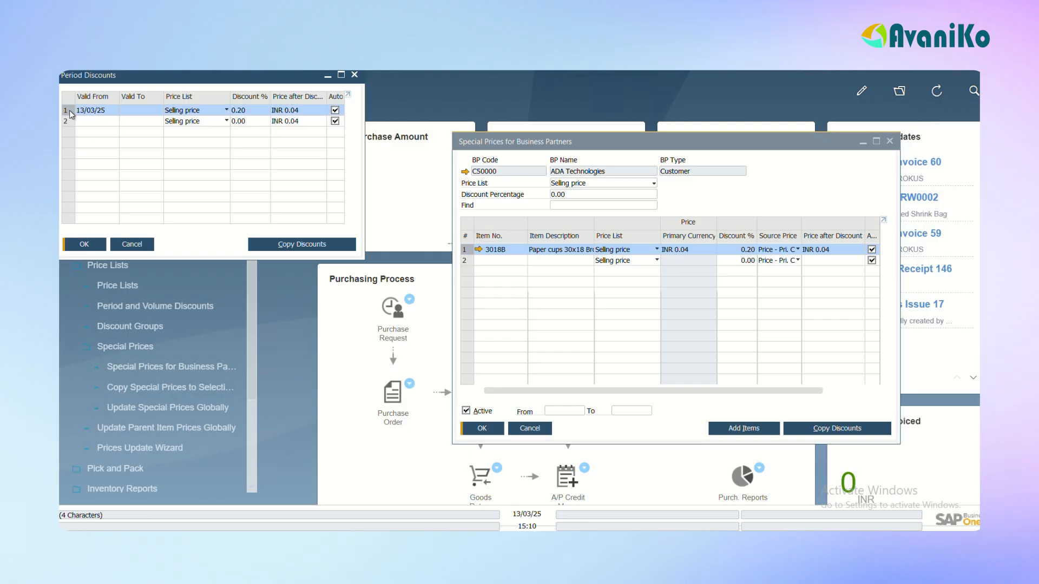
double_click(70, 110)
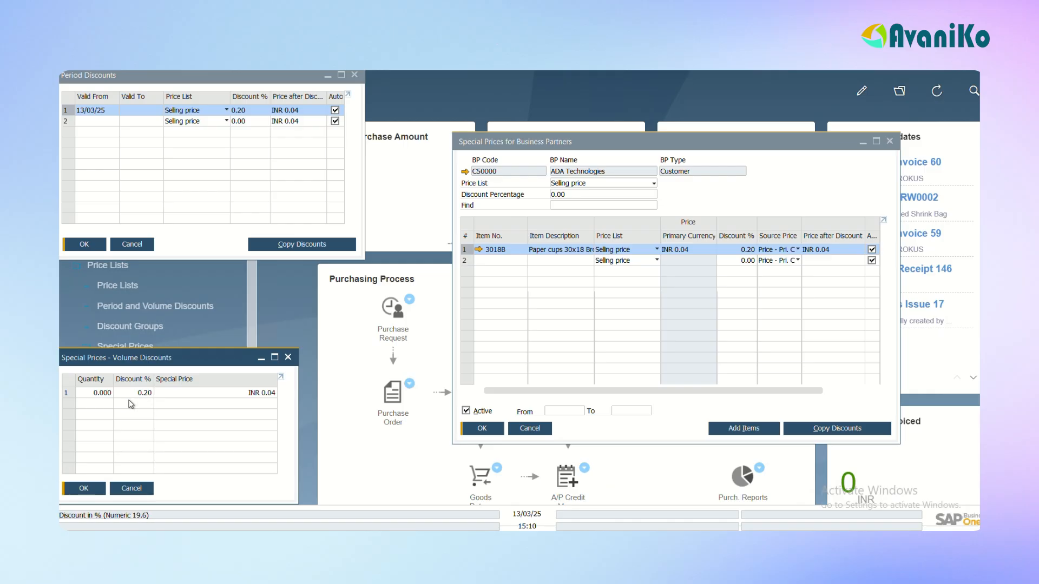
click(258, 357)
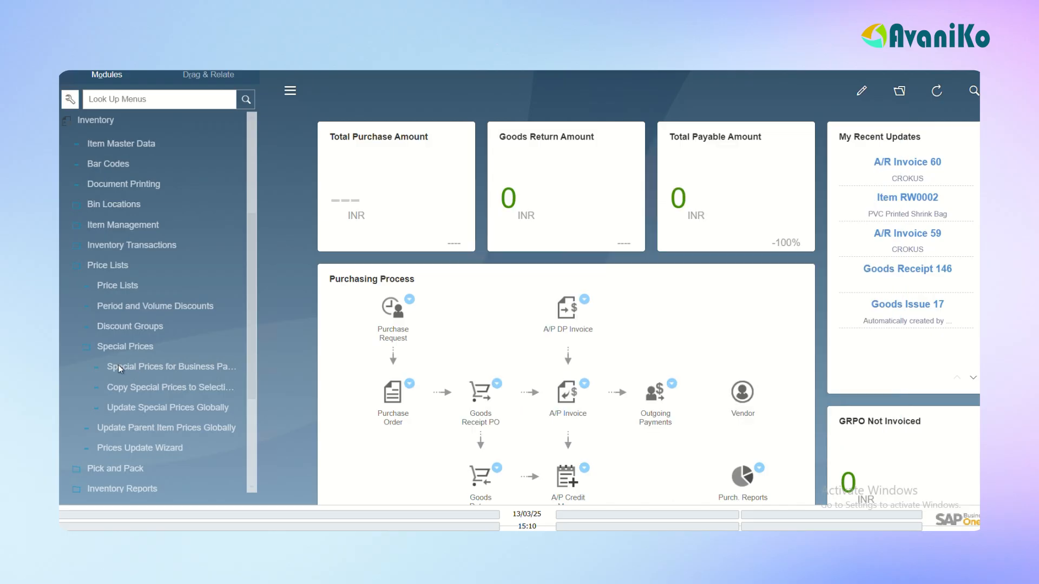
Open Discount Groups for a specific business partner and choose CROKUS
click(143, 326)
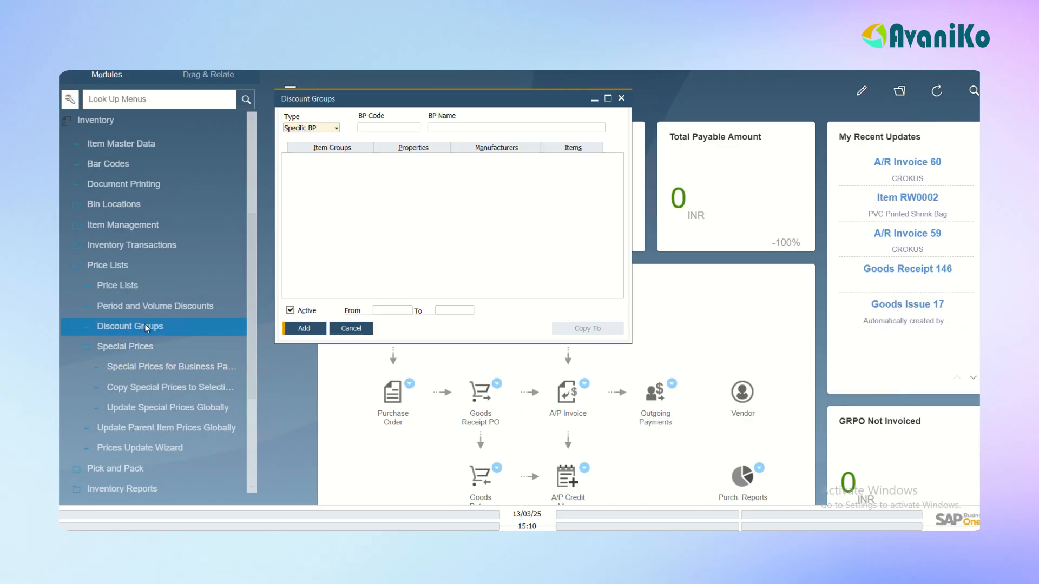
click(201, 305)
click(382, 129)
key(Tab)
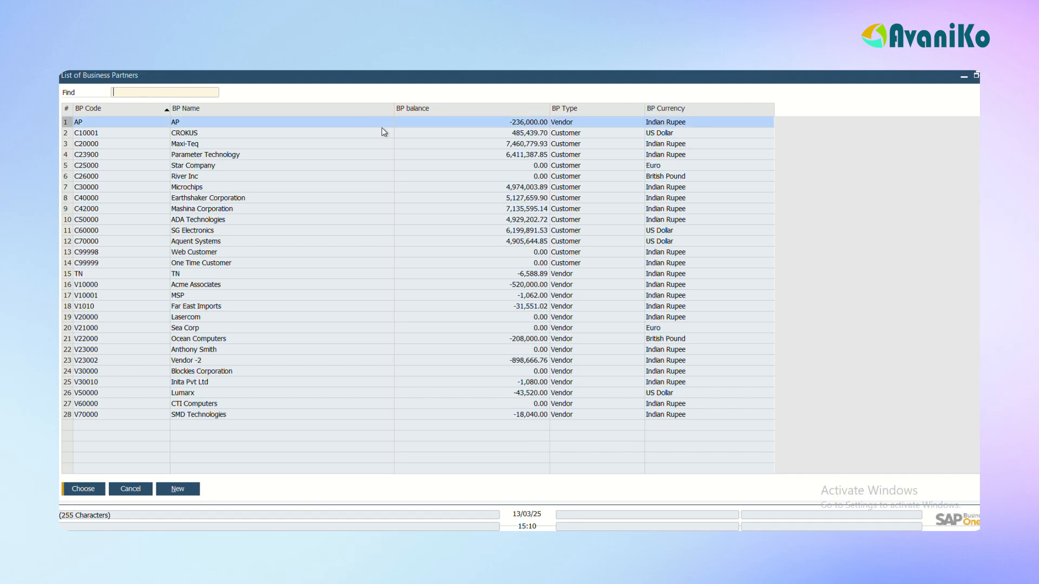
click(382, 128)
key(Return)
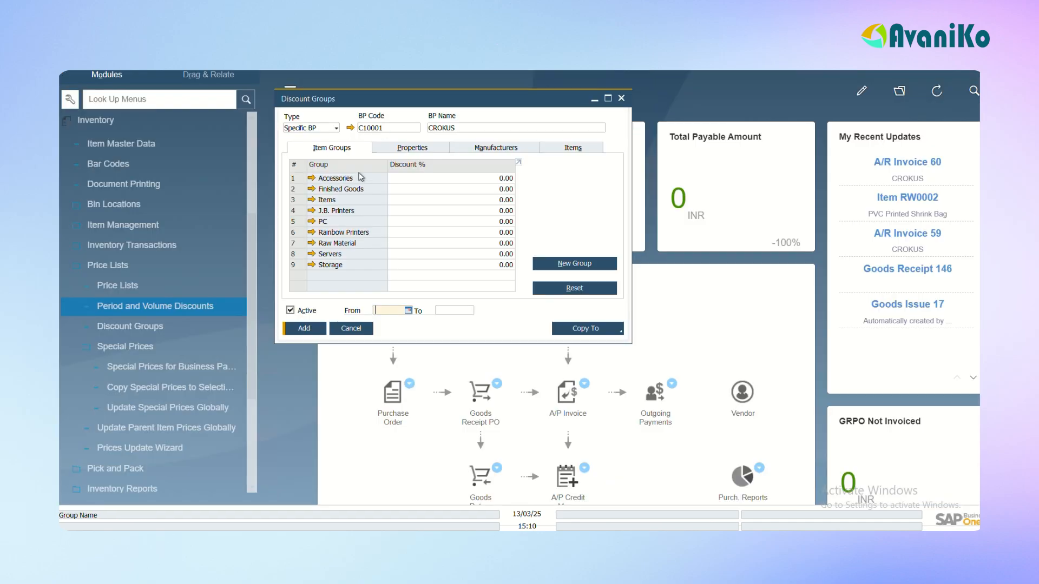
Examine the discount settings for CROKUS by item group, property, manufacturer and item
click(408, 152)
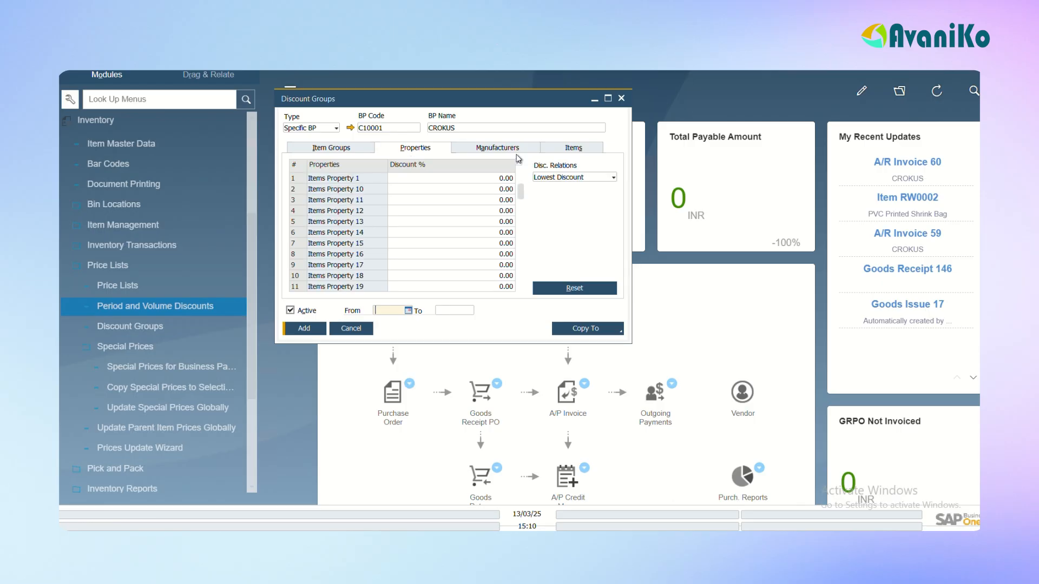
click(507, 151)
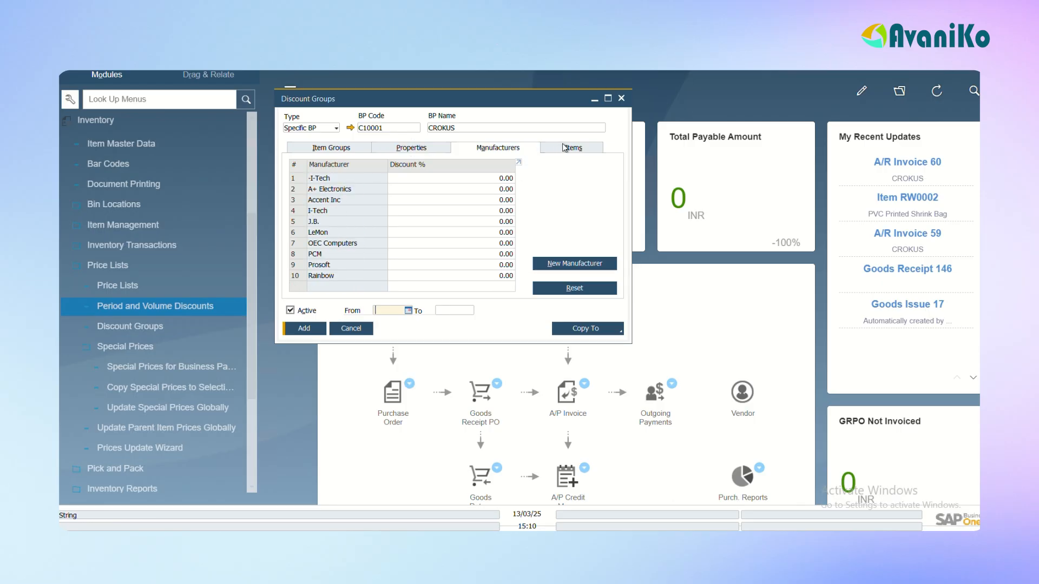
click(564, 147)
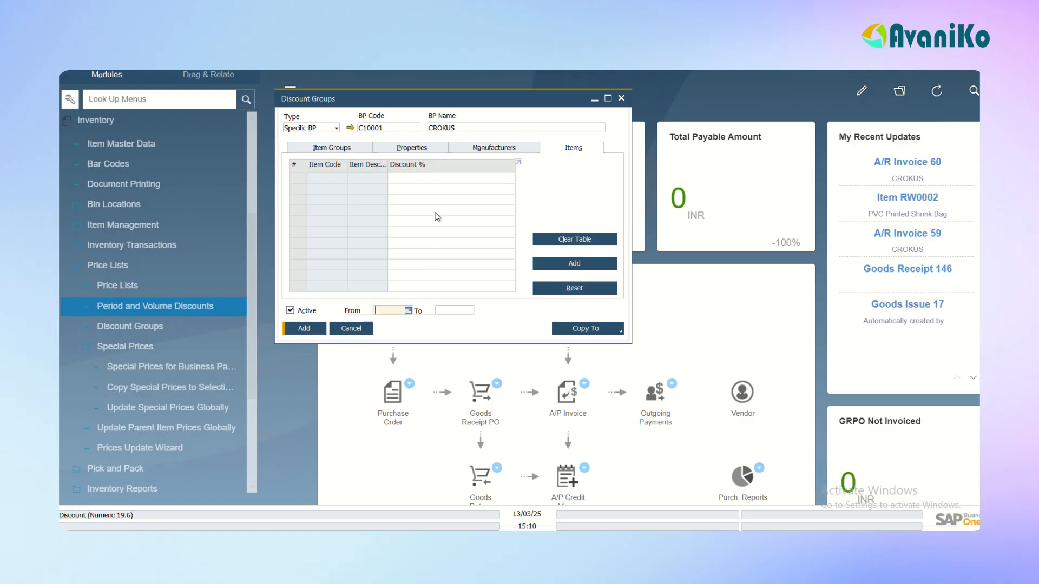
click(352, 148)
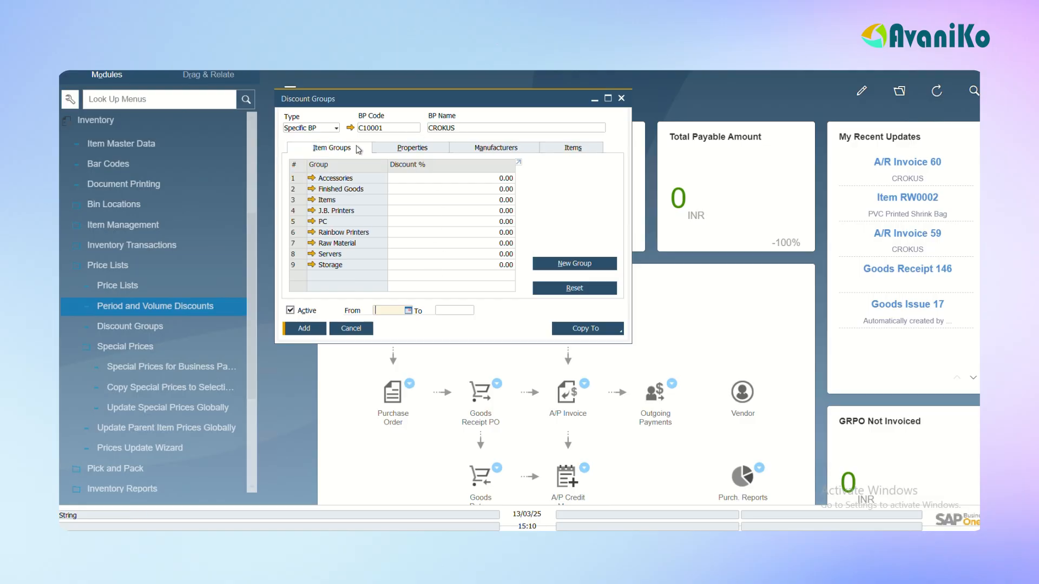
click(409, 150)
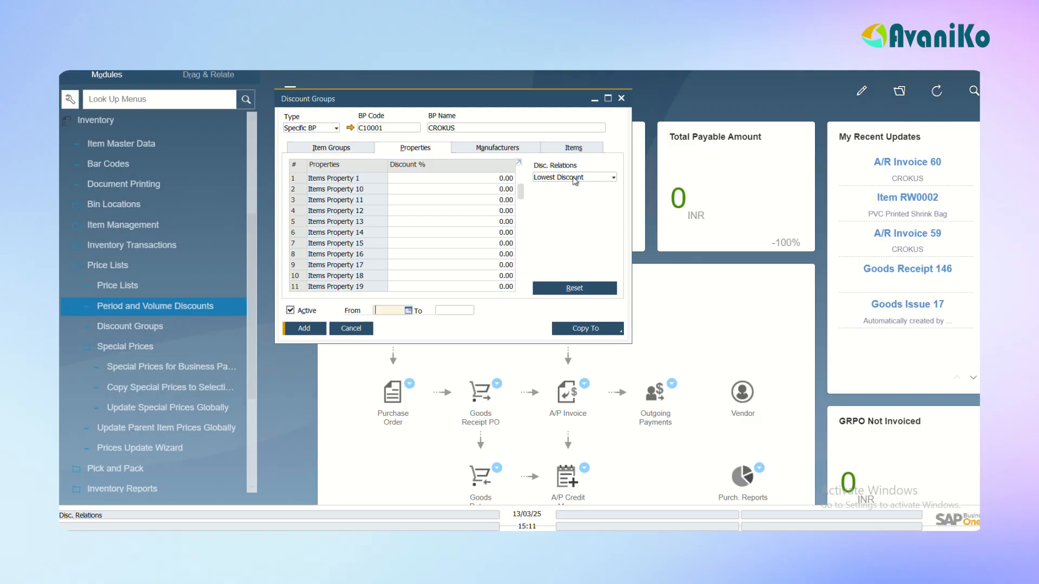
click(336, 151)
click(530, 152)
click(575, 152)
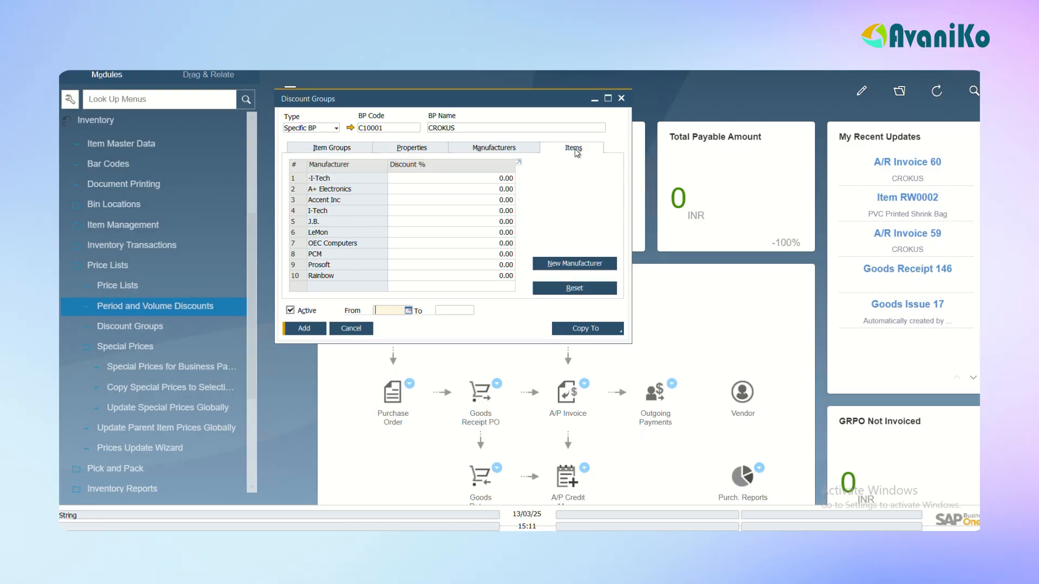
Examine the discount relation options for item properties and close Discount Groups without changes
click(411, 151)
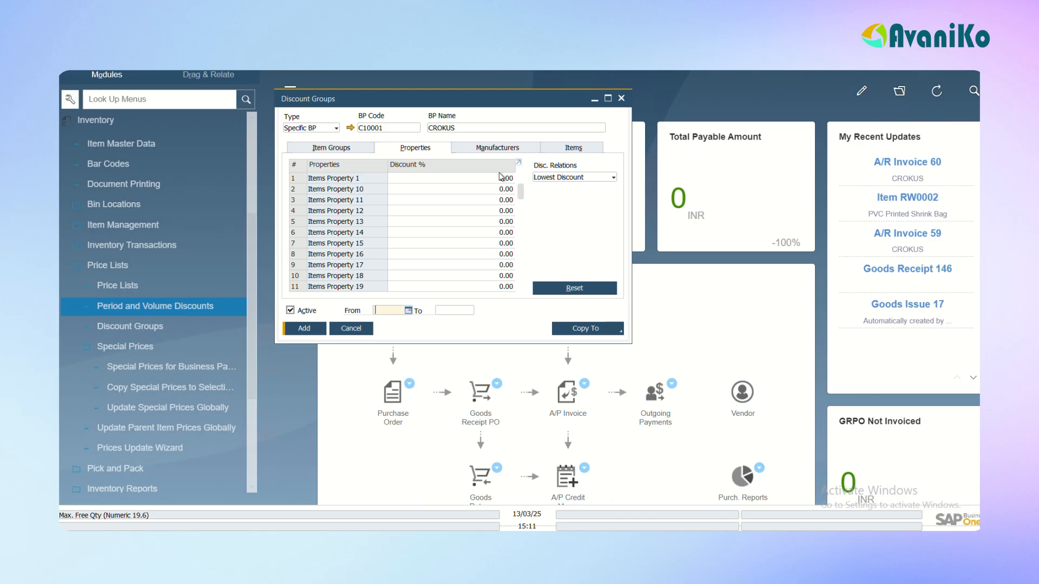
click(563, 180)
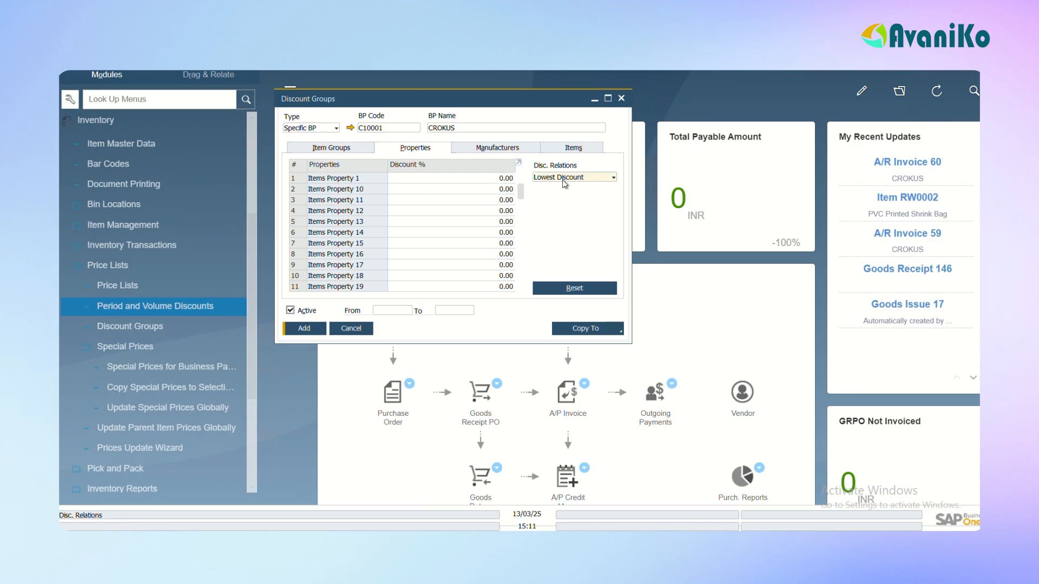
click(562, 180)
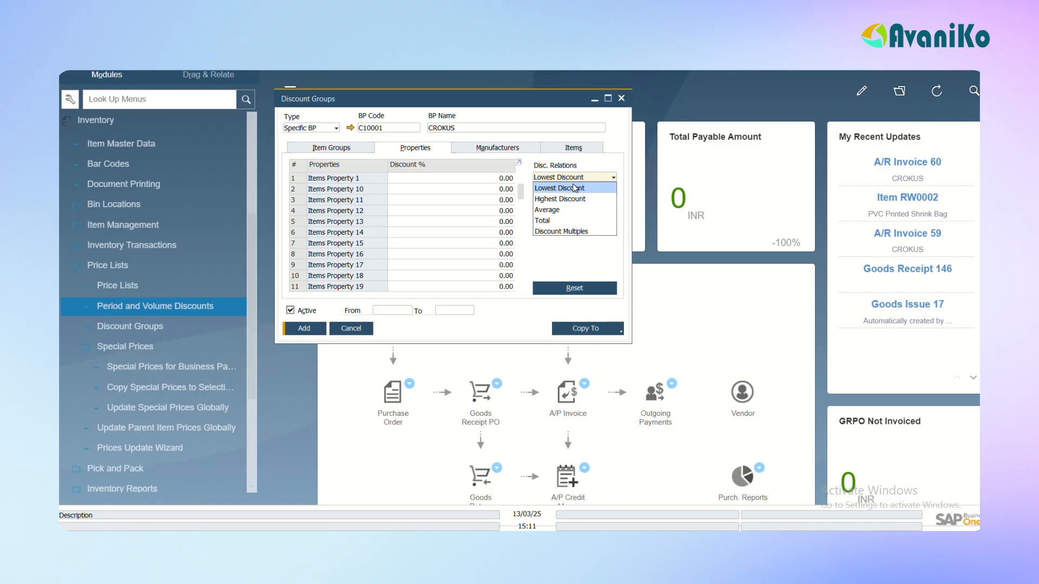
click(554, 250)
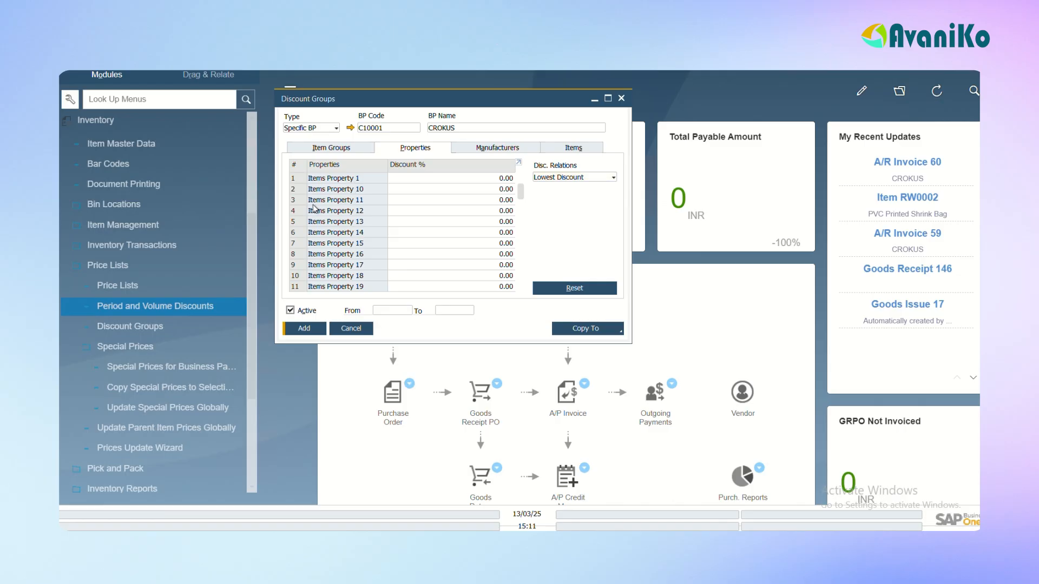
key(Escape)
In Period and Volume Discounts, select the Base Price list and enter item 1000 in the first row
click(154, 305)
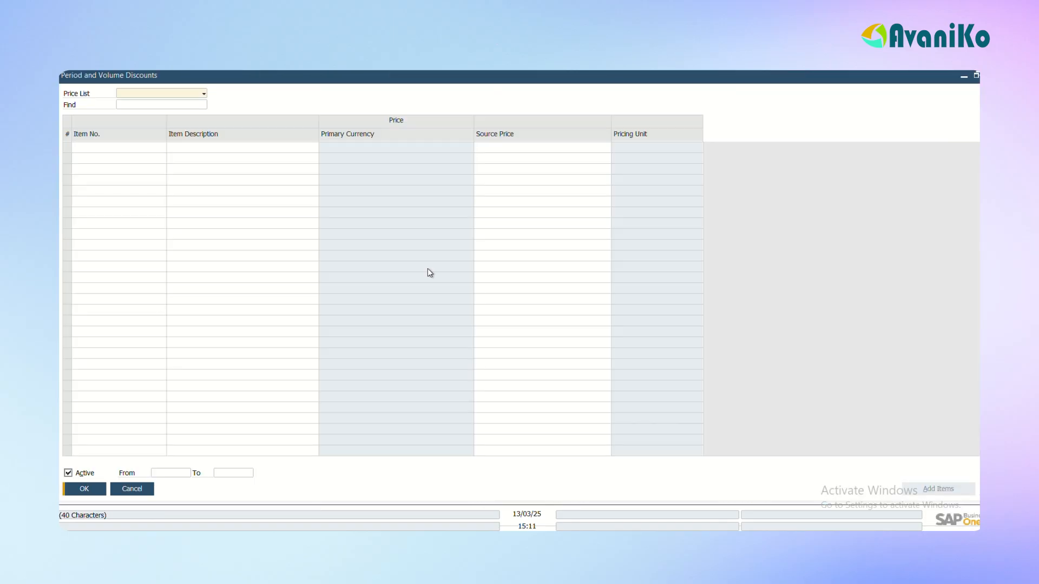
click(150, 95)
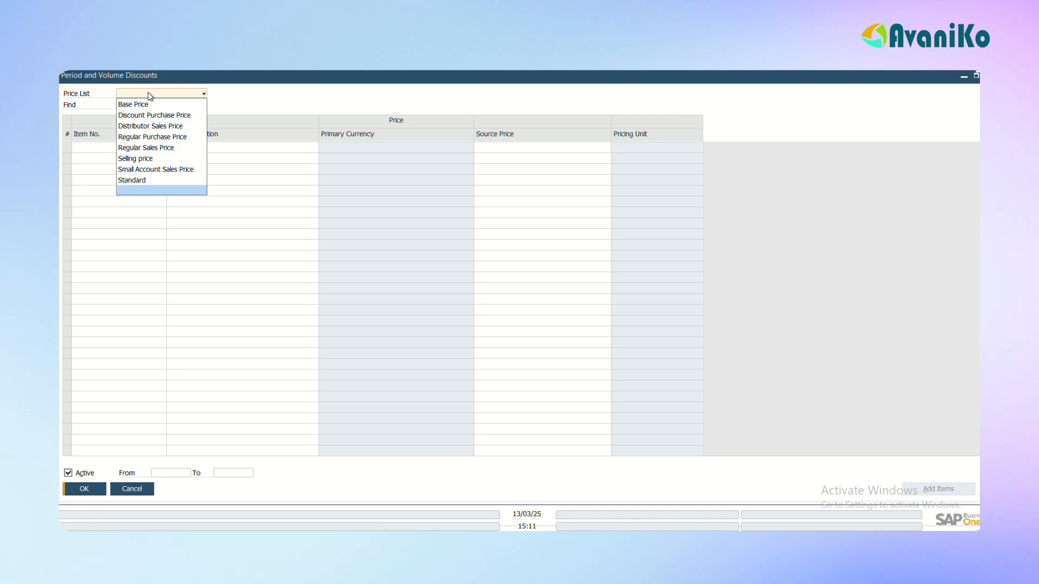
click(148, 93)
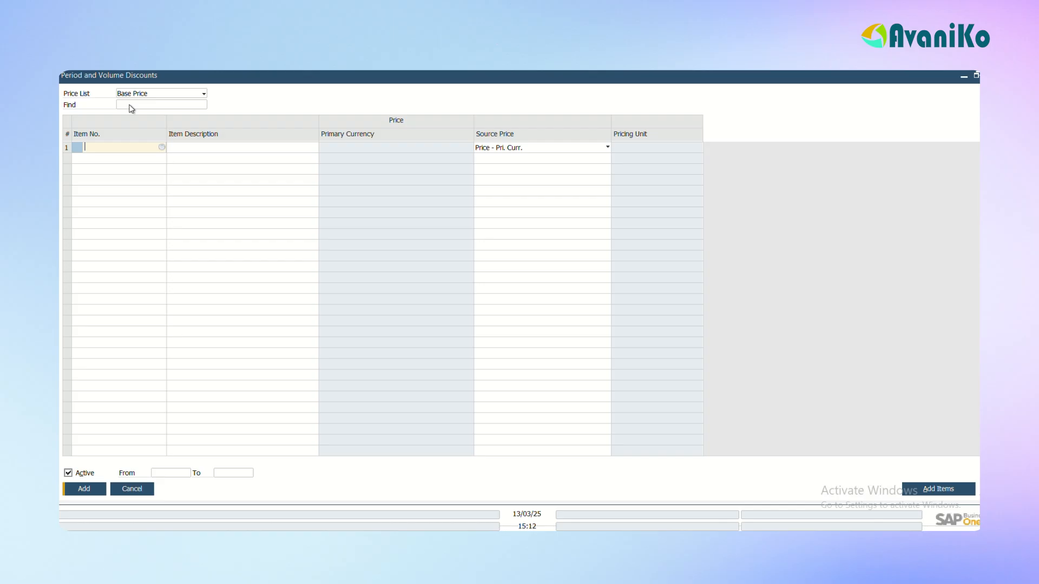
key(Tab)
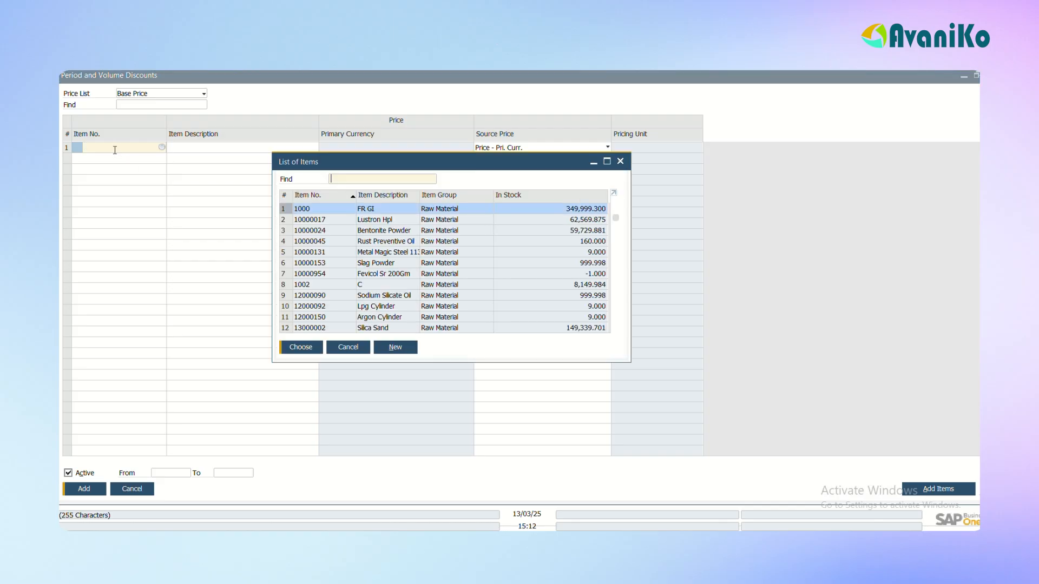
key(Return)
View the period discounts of item 1000 and the volume discounts of its first period, then close everything without saving
double_click(65, 147)
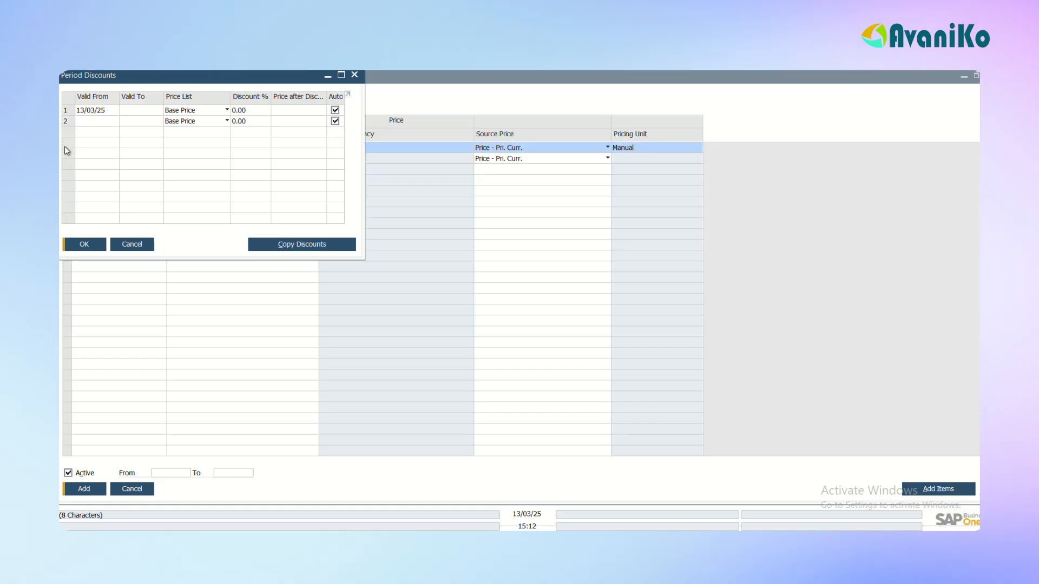
click(67, 111)
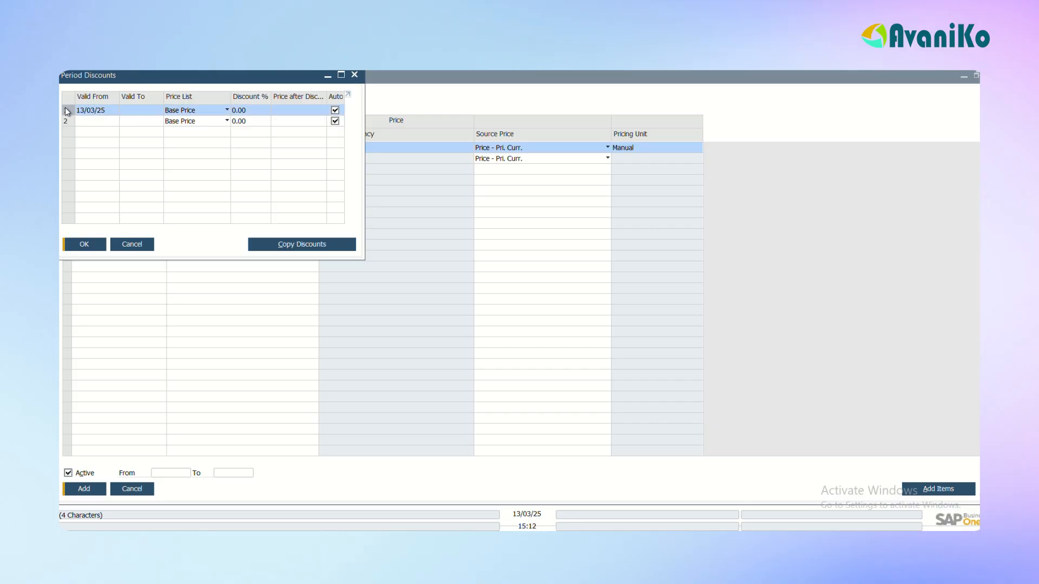
double_click(66, 111)
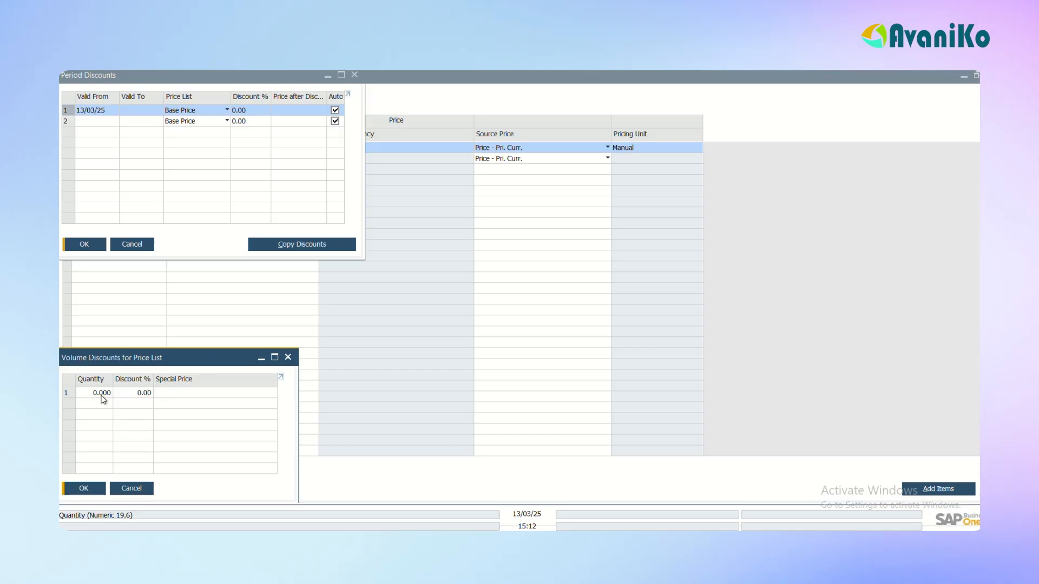
key(Escape)
key(Escape)
key(Escape)
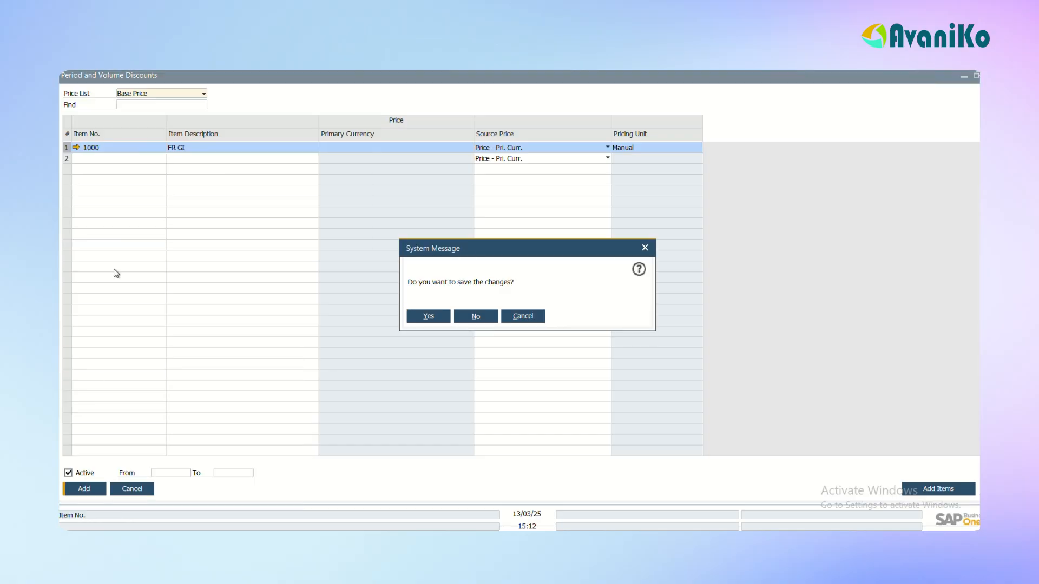
key(alt+n)
Open the Base Price list from Price Lists and examine the item prices around I00001 to I00009
click(121, 285)
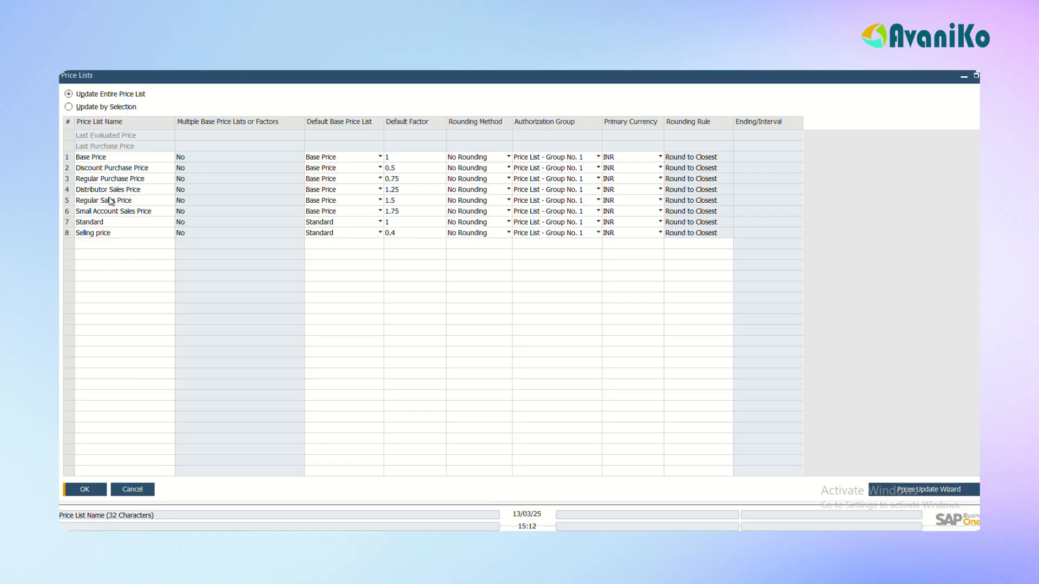
click(68, 158)
double_click(68, 158)
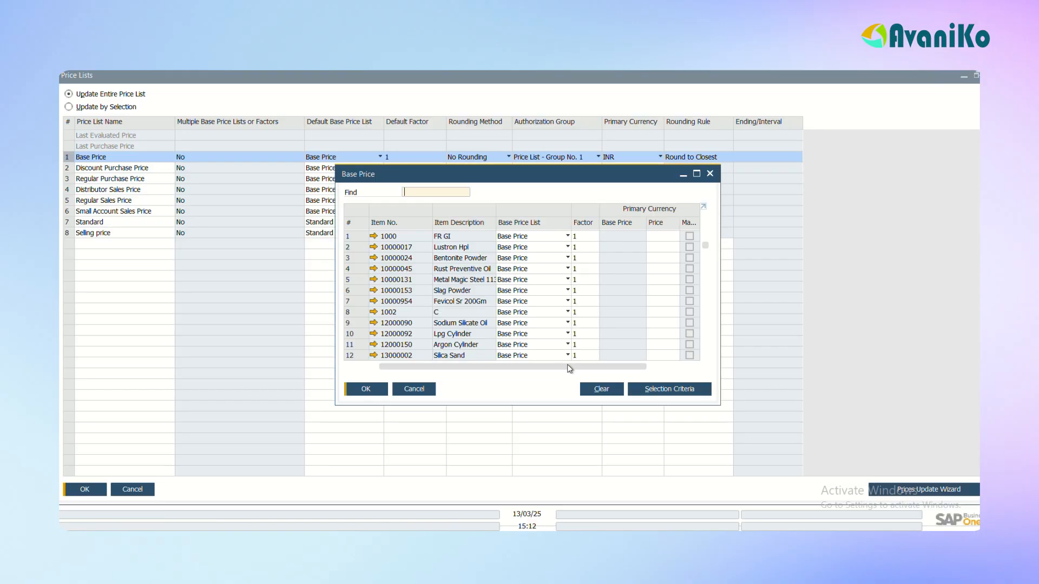
drag(705, 250, 705, 311)
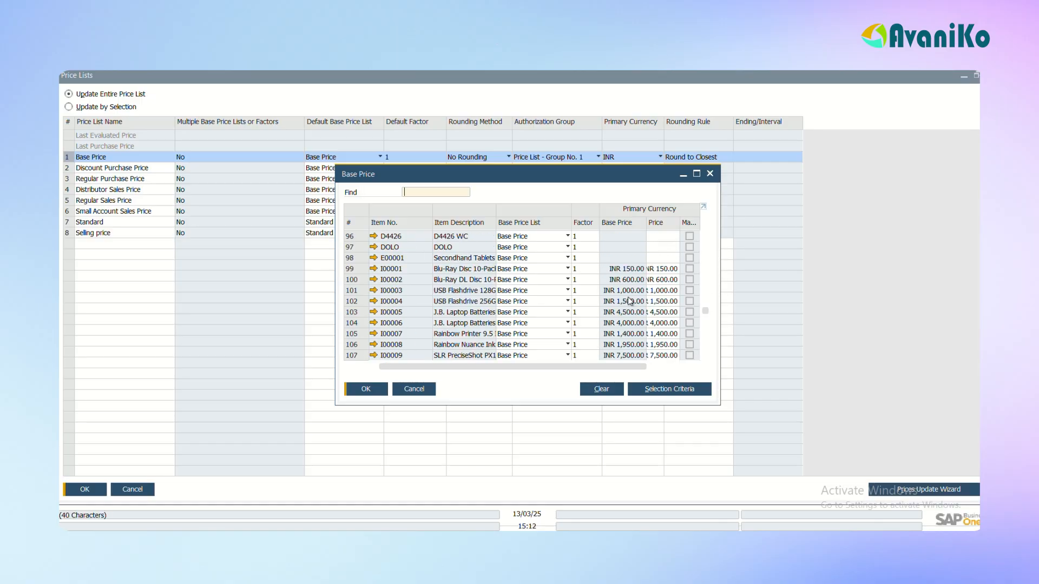